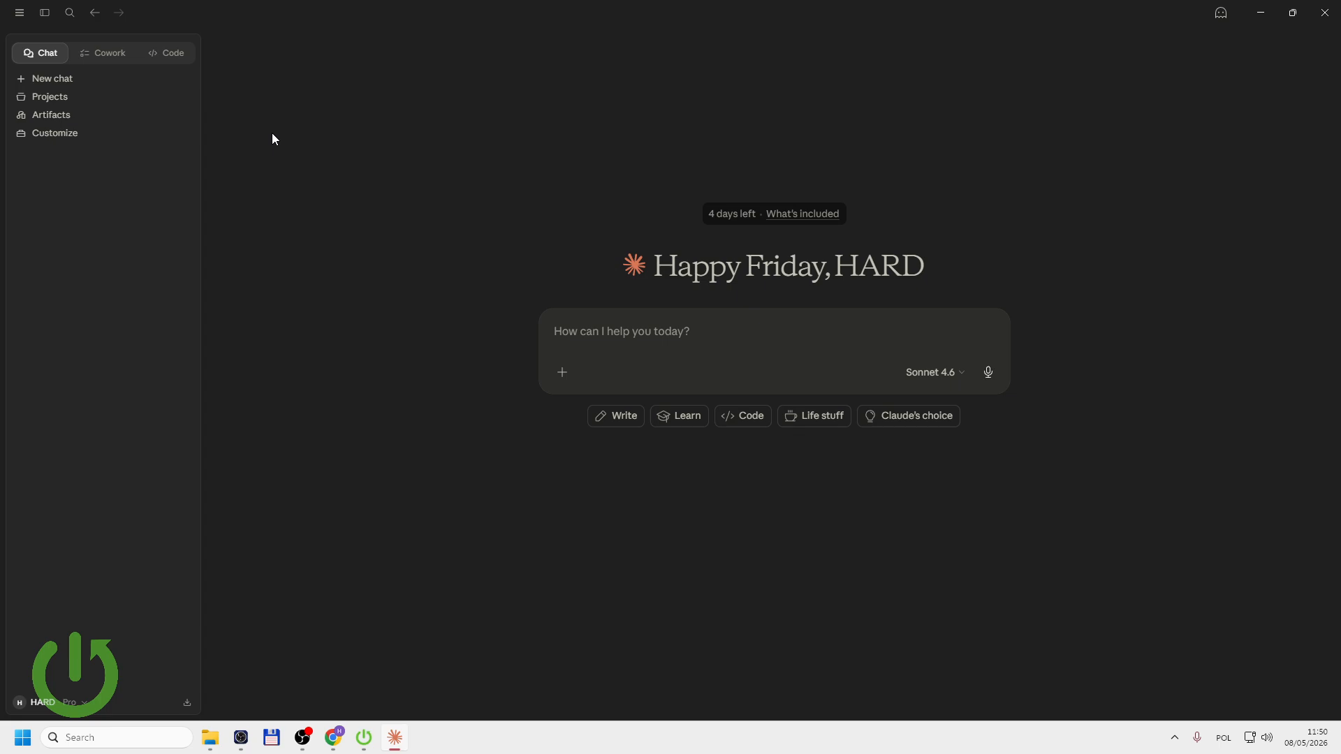
- Switch to Cowork mode and set the Claude folder in Documents as the task's working folder
{"action": "left_click", "coordinate": [103, 54]}
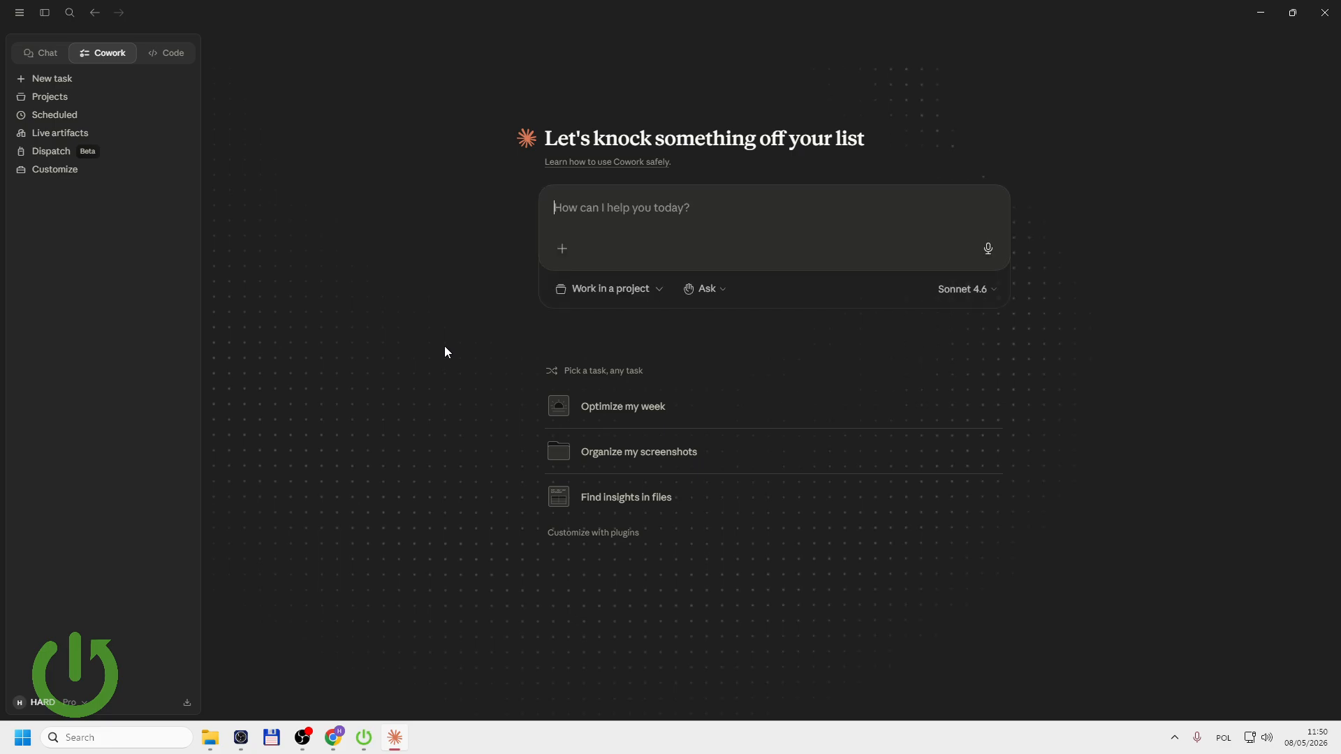
{"action": "left_click", "coordinate": [643, 289]}
{"action": "left_click", "coordinate": [587, 387]}
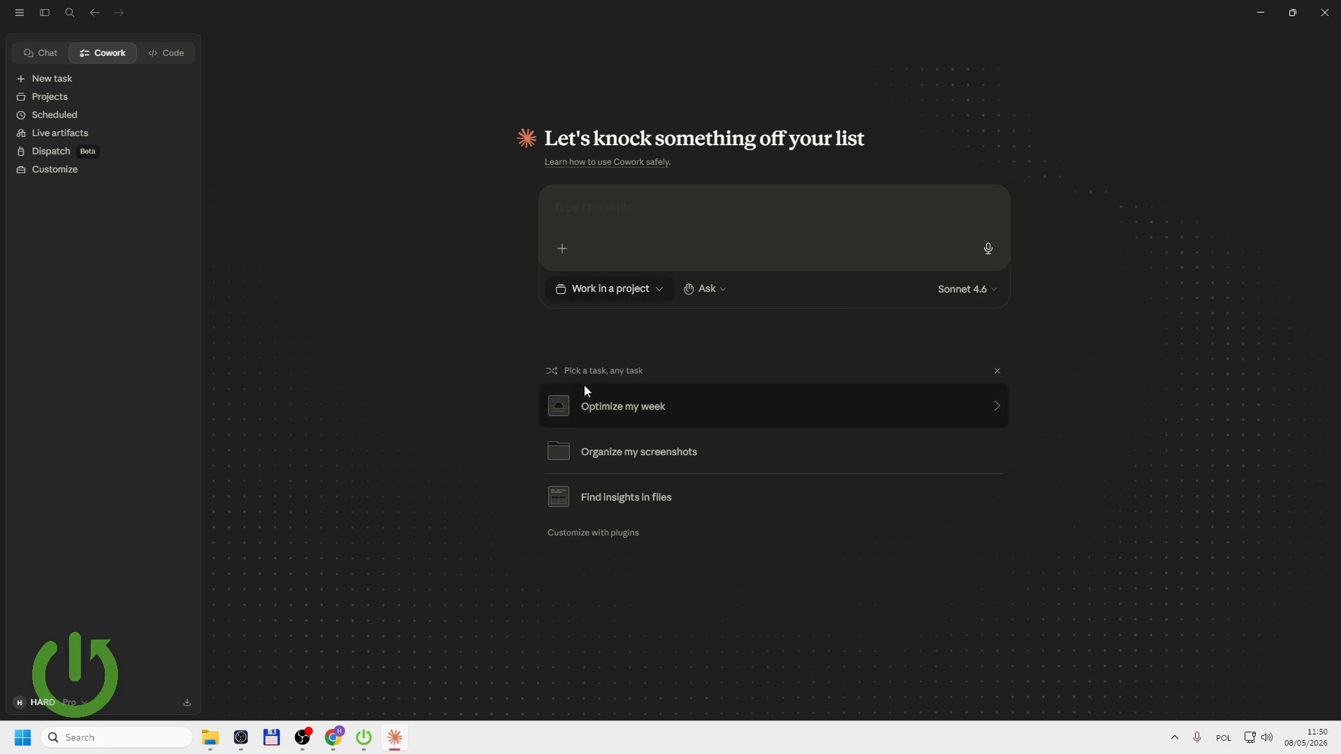
{"action": "left_click", "coordinate": [50, 171]}
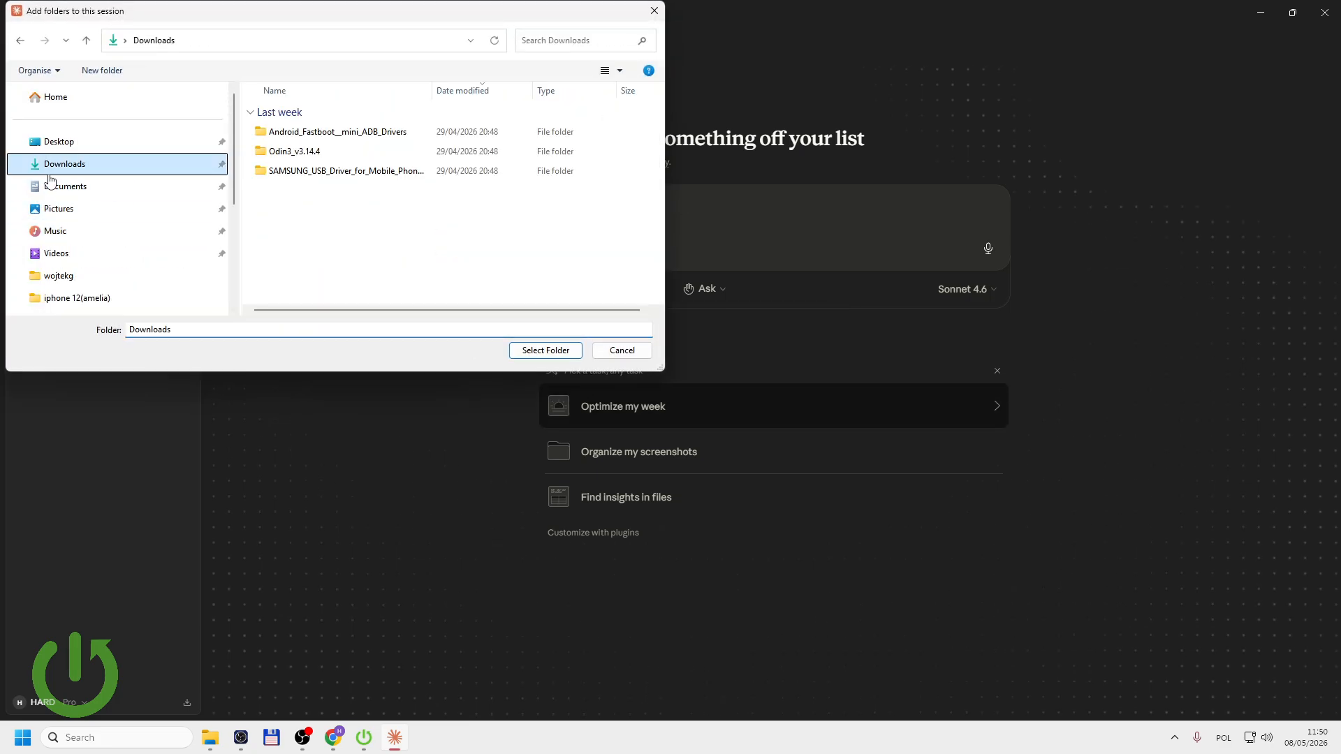
{"action": "left_click", "coordinate": [91, 216]}
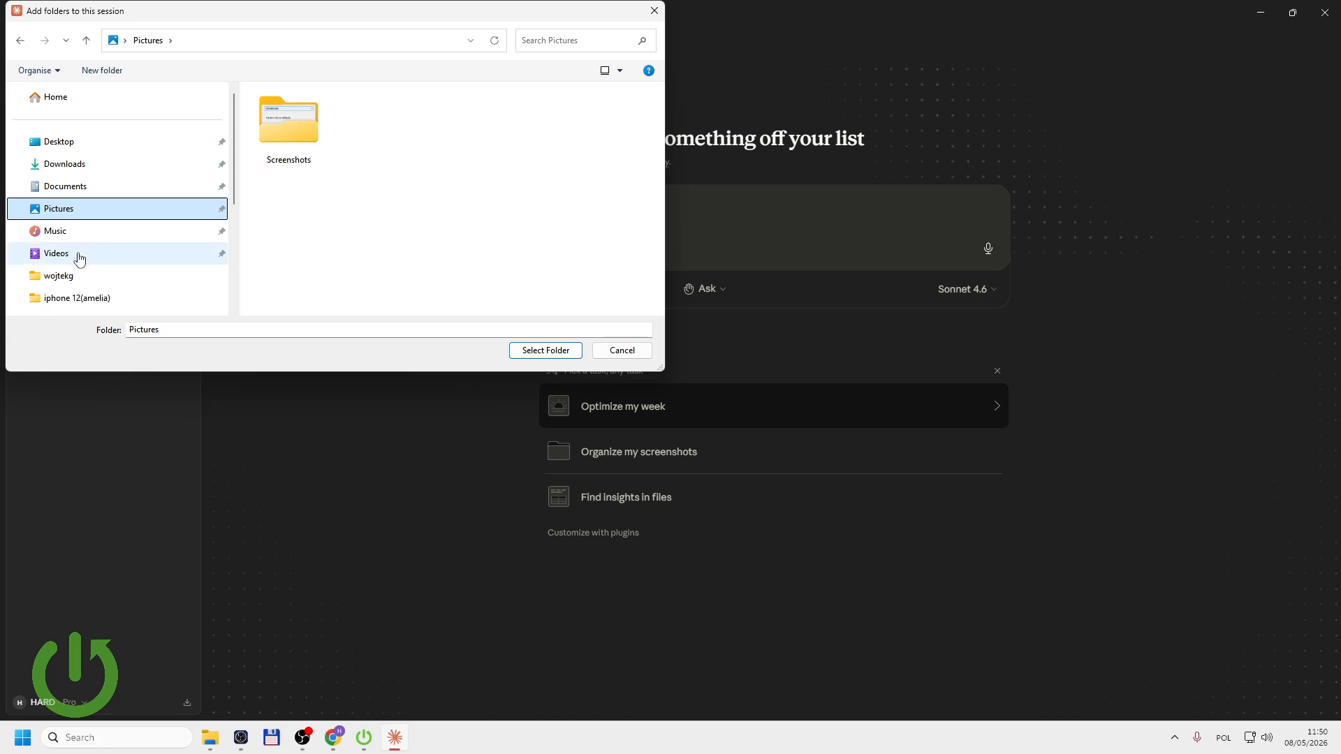
{"action": "left_click", "coordinate": [78, 186]}
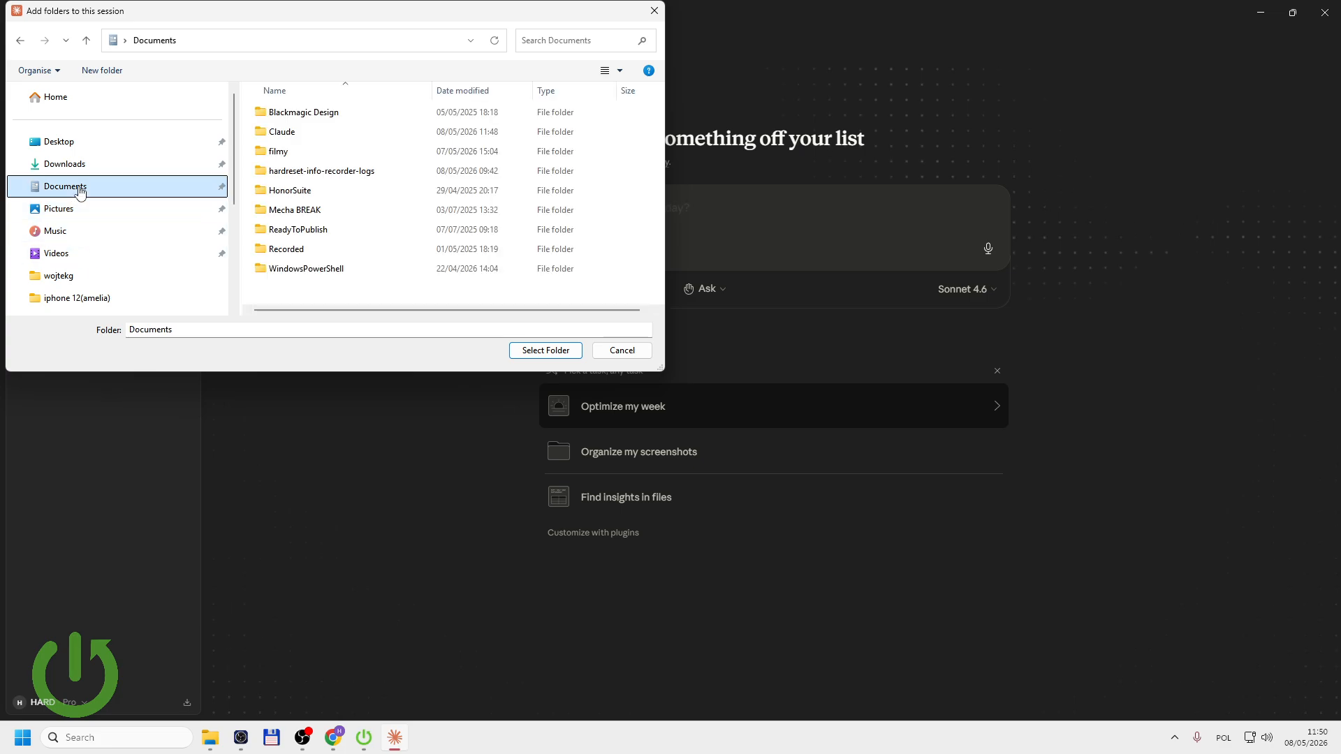
{"action": "left_click", "coordinate": [289, 134]}
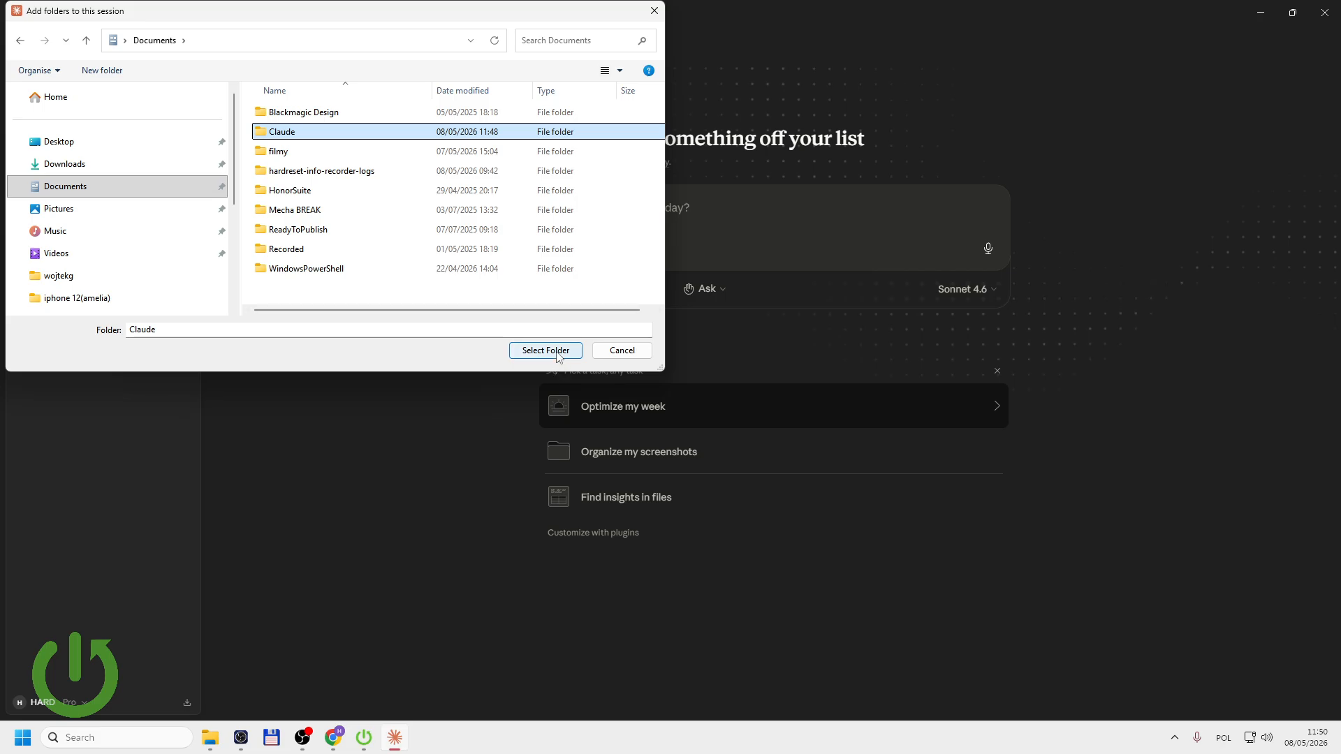
{"action": "left_click", "coordinate": [561, 356]}
- Examine the files in the Claude folder in File Explorer and return to the Cowork task
{"action": "left_click_drag", "start_coordinate": [0, 208], "coordinate": [658, 137]}
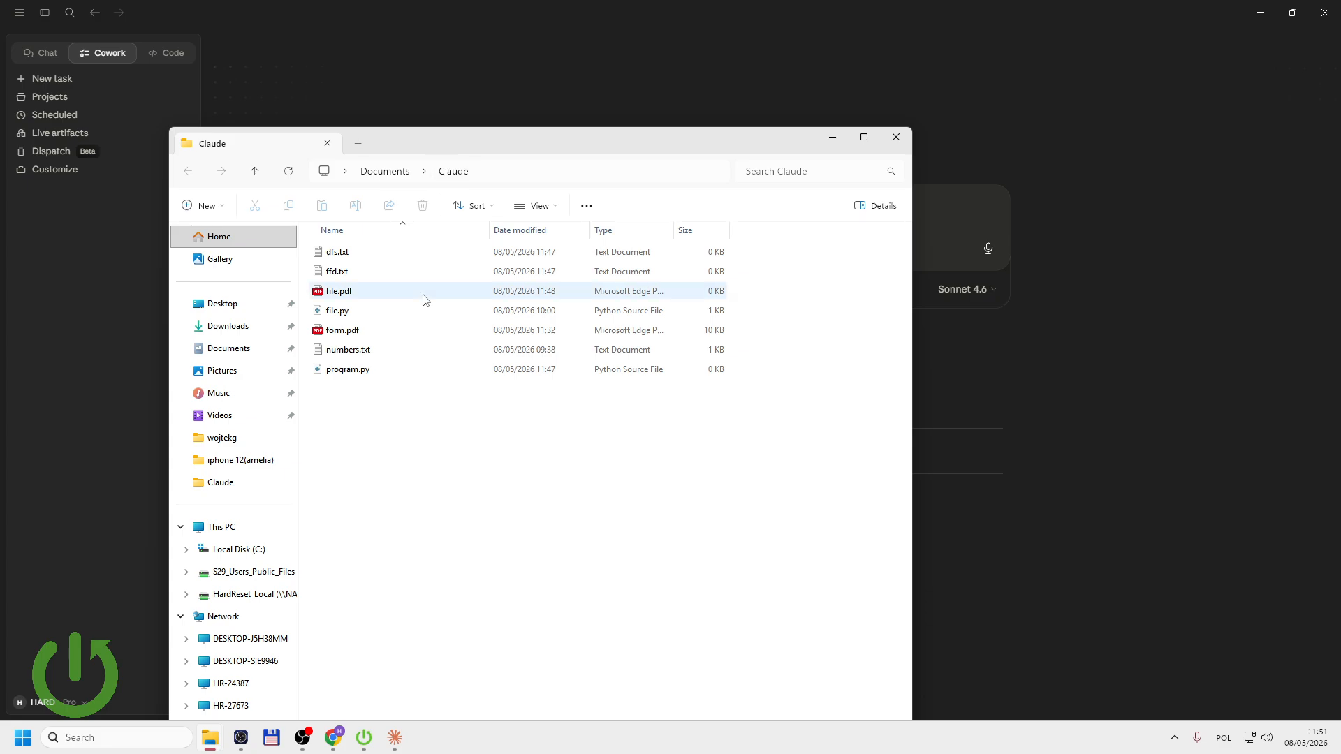
{"action": "left_click_drag", "start_coordinate": [573, 158], "coordinate": [593, 136]}
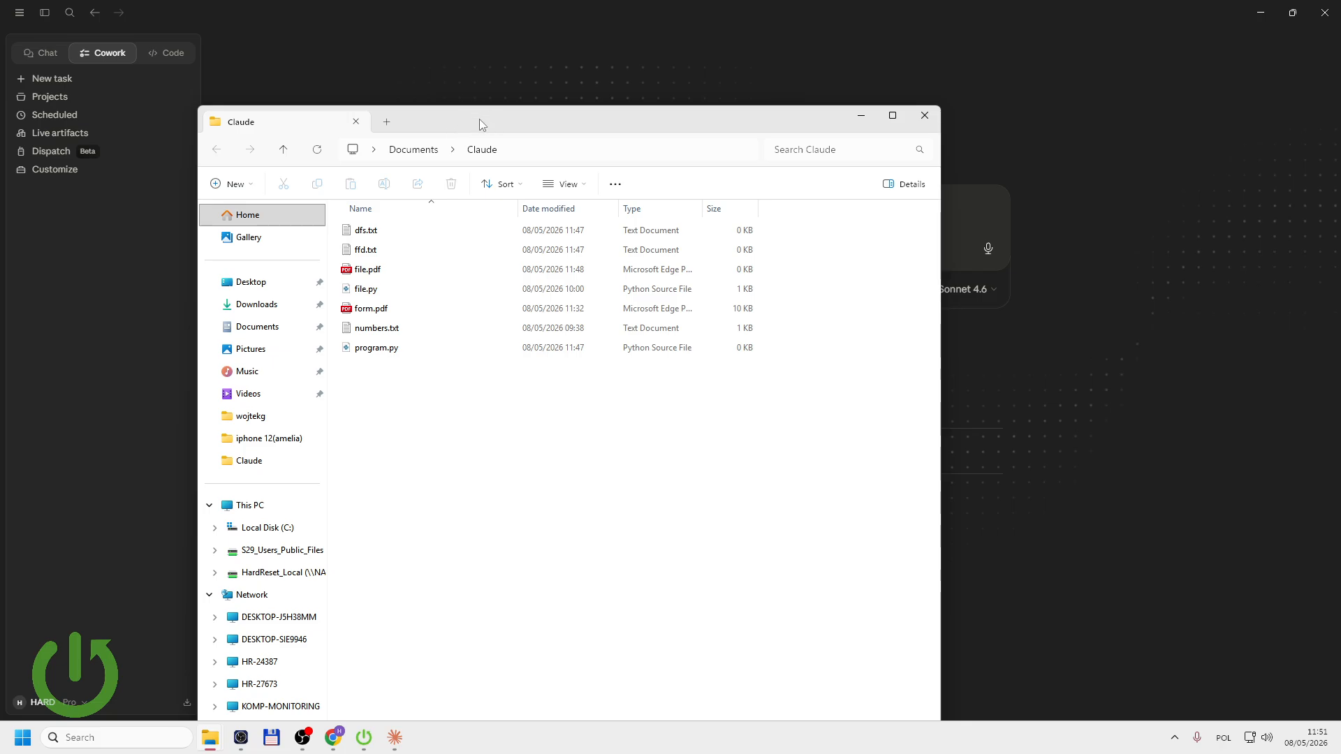
{"action": "left_click_drag", "start_coordinate": [472, 117], "coordinate": [0, 78]}
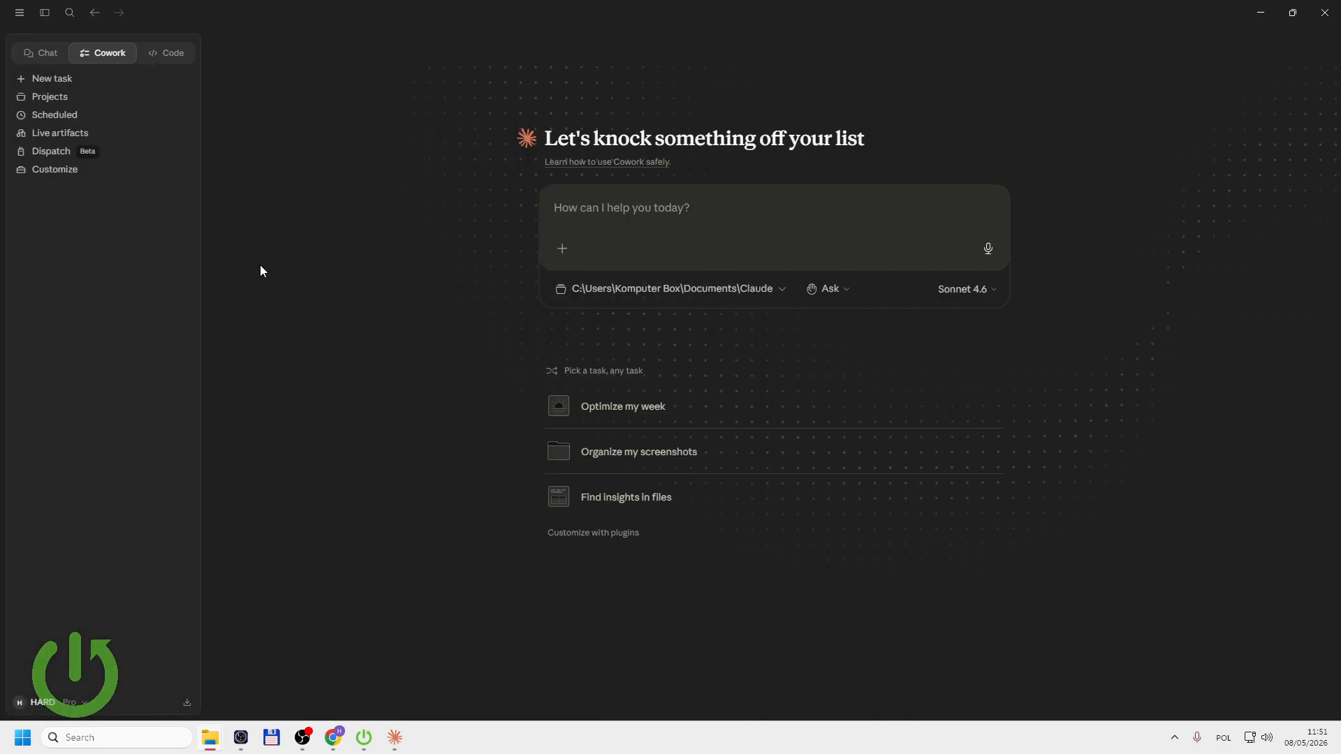
- Submit the task "Organize this folder into subfolders by file type. Rename files to a consistent format where appropriate."
{"action": "left_click", "coordinate": [604, 214]}
{"action": "type", "text": "Orgi"}
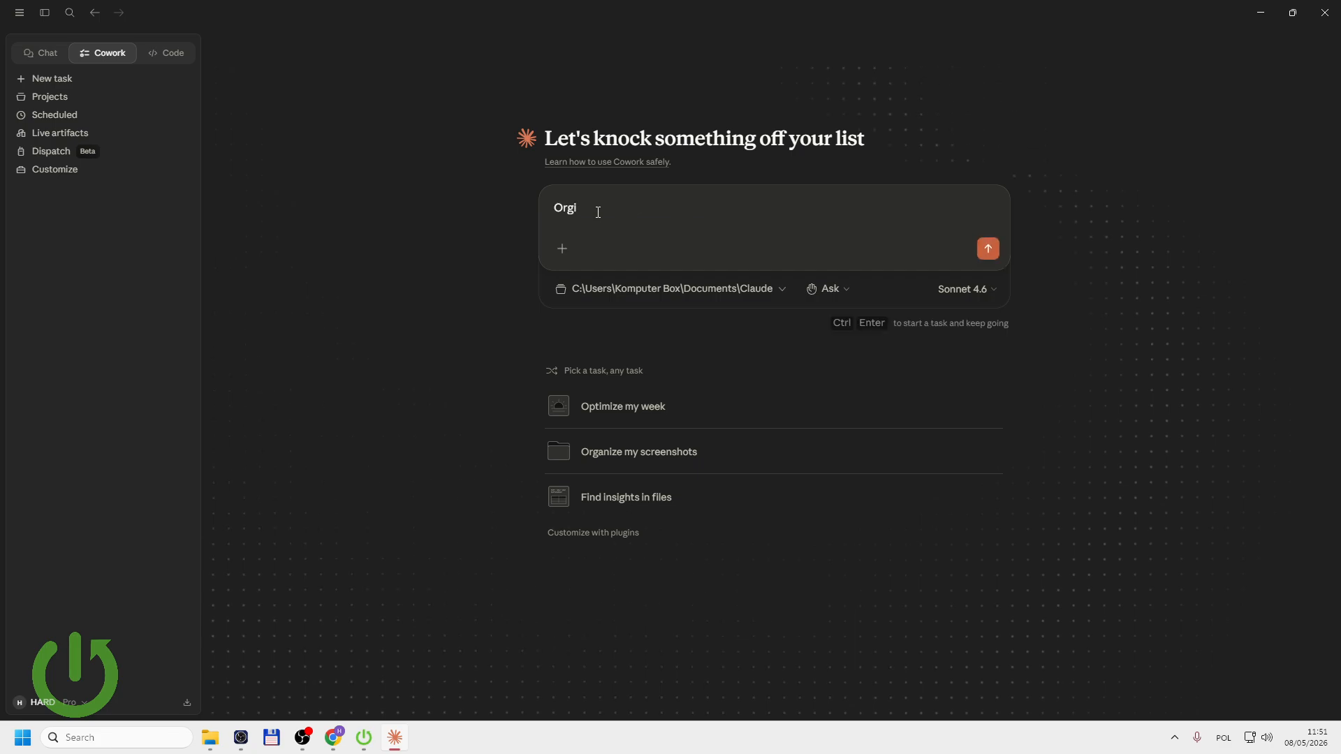
{"action": "key", "text": "BackSpace"}
{"action": "type", "text": "anize this folder into subfolders"}
{"action": "type", "text": "by"}
{"action": "key", "text": "BackSpace"}
{"action": "key", "text": "BackSpace"}
{"action": "key", "text": "BackSpace"}
{"action": "type", "text": "by file typ"}
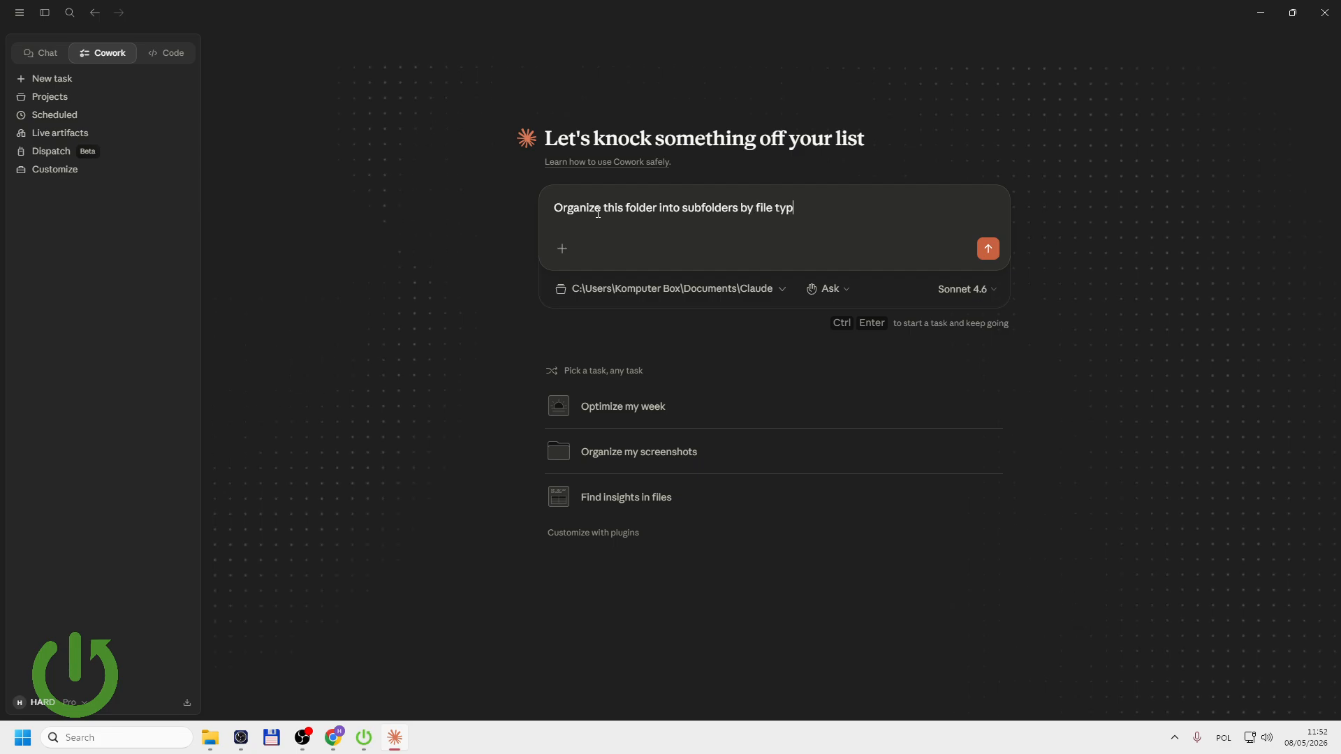
{"action": "type", "text": "e"}
{"action": "type", "text": ". Rename files to a consistent fo"}
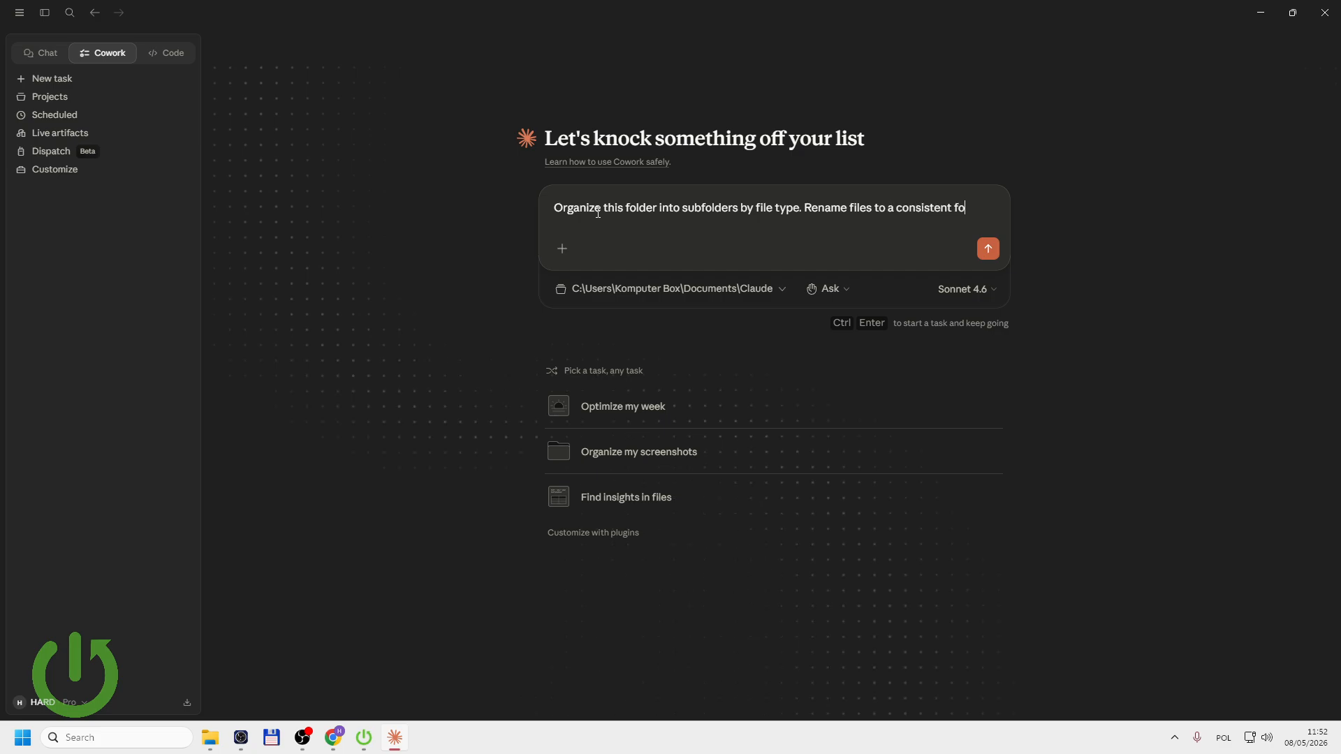
{"action": "type", "text": "rmat where app"}
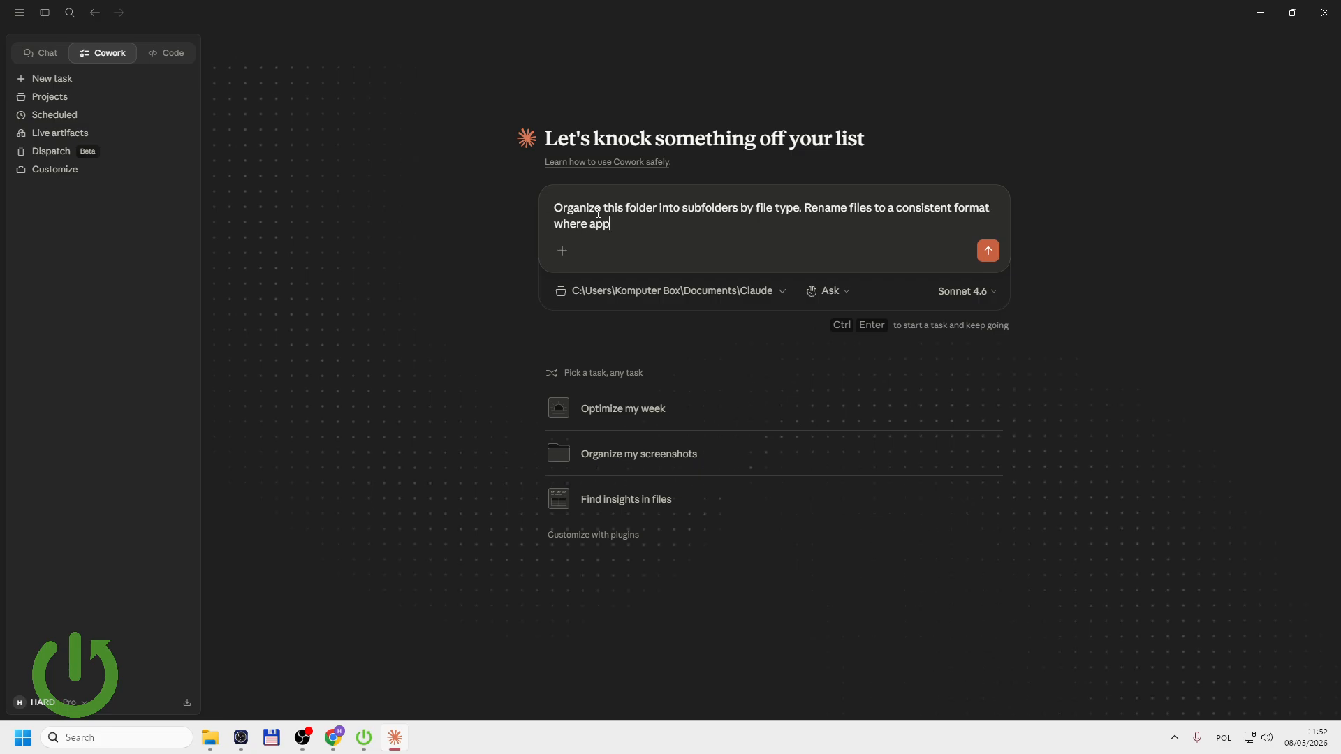
{"action": "type", "text": "ropriate."}
{"action": "left_click", "coordinate": [985, 246]}
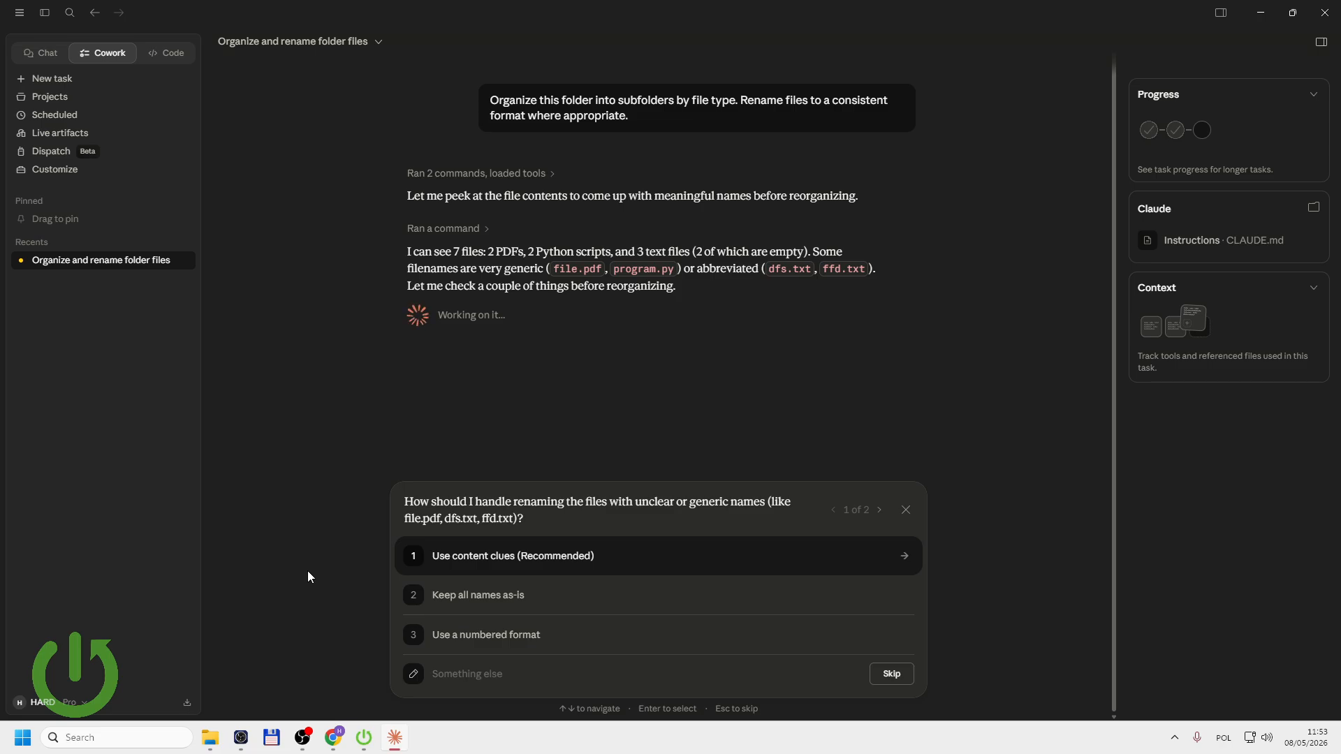
- Answer the clarifying questions by choosing content clues for renaming unclear files and deletion for the empty files
{"action": "left_click", "coordinate": [463, 568]}
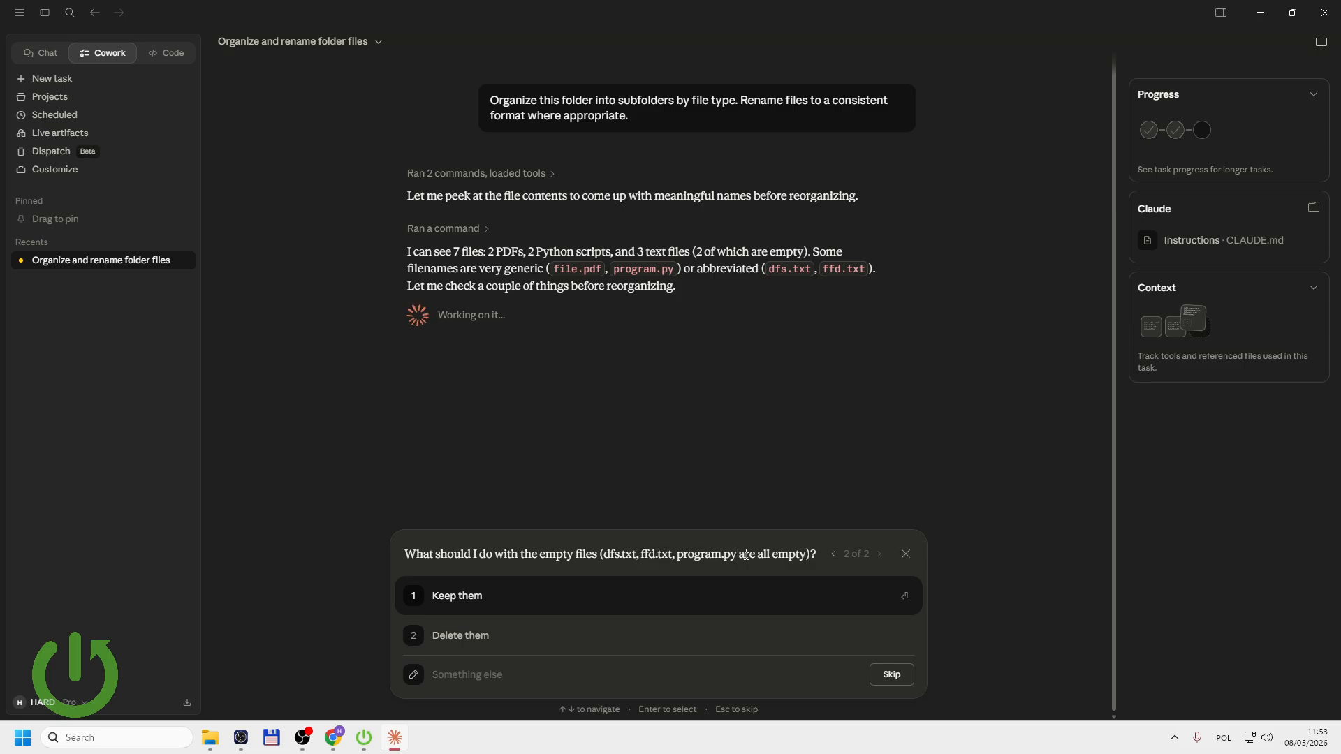
{"action": "left_click", "coordinate": [467, 634]}
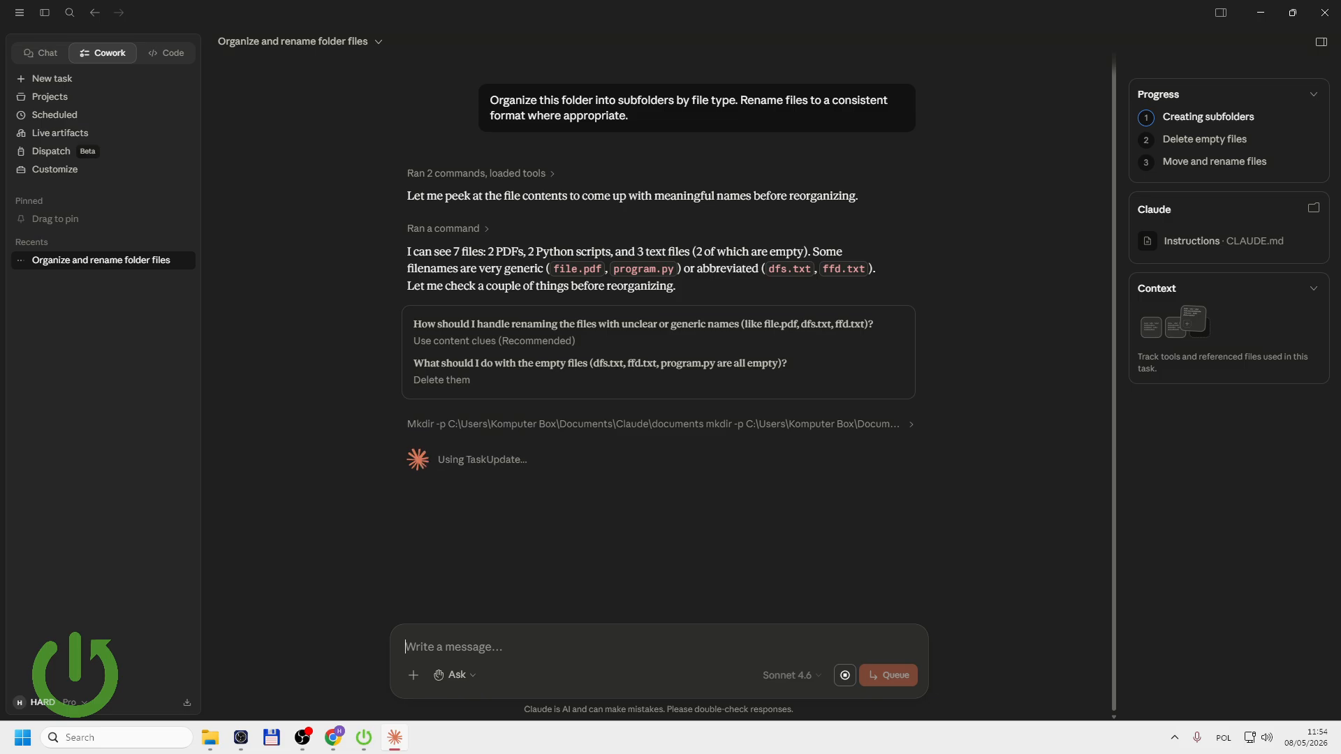
- Check the Claude folder in File Explorer and allow Claude to permanently delete its files during this task
{"action": "left_click_drag", "start_coordinate": [0, 133], "coordinate": [712, 264]}
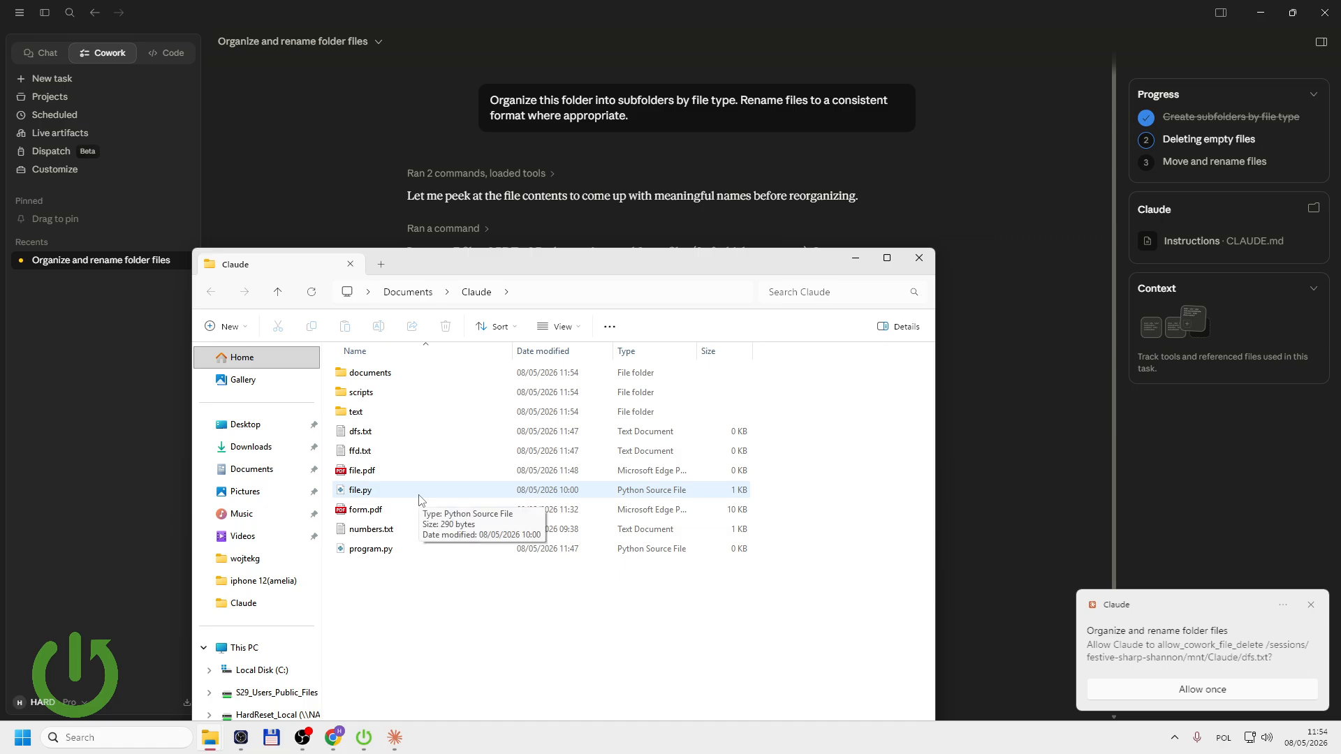
{"action": "left_click_drag", "start_coordinate": [474, 264], "coordinate": [0, 210]}
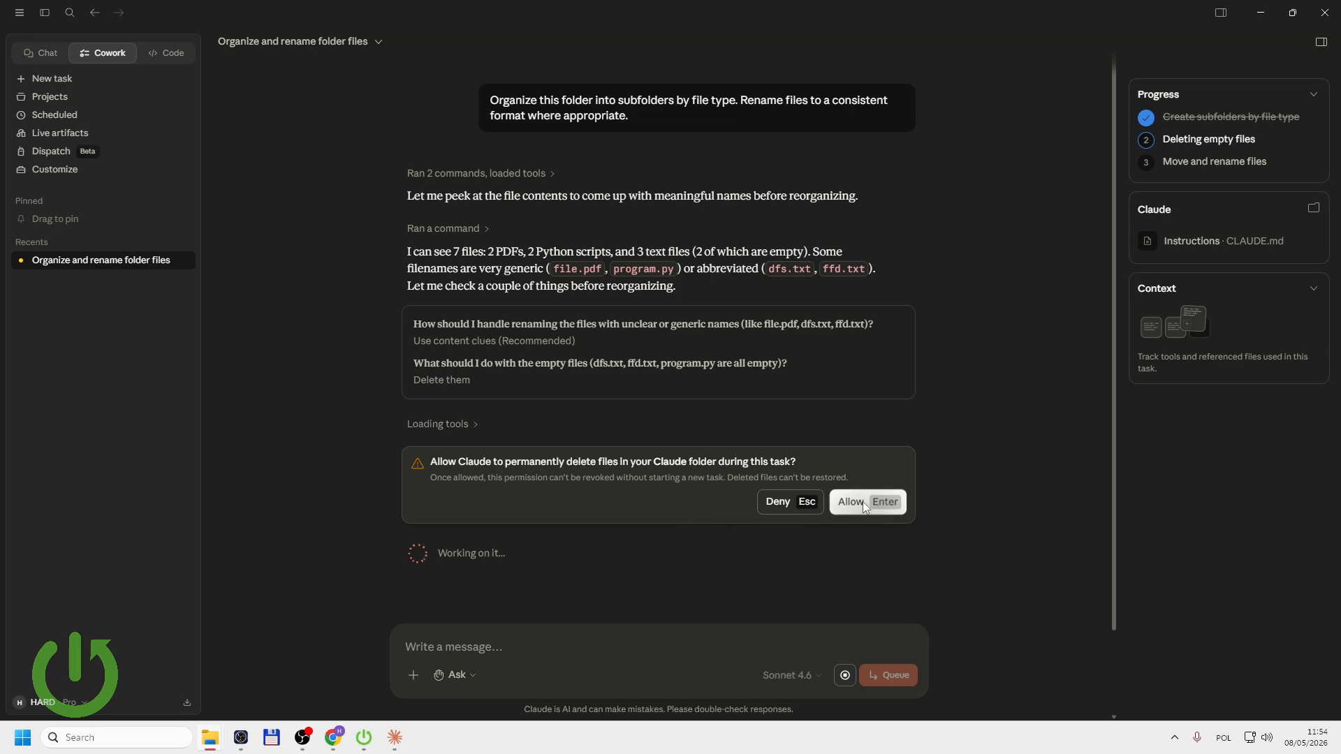
{"action": "left_click_drag", "start_coordinate": [0, 234], "coordinate": [608, 133]}
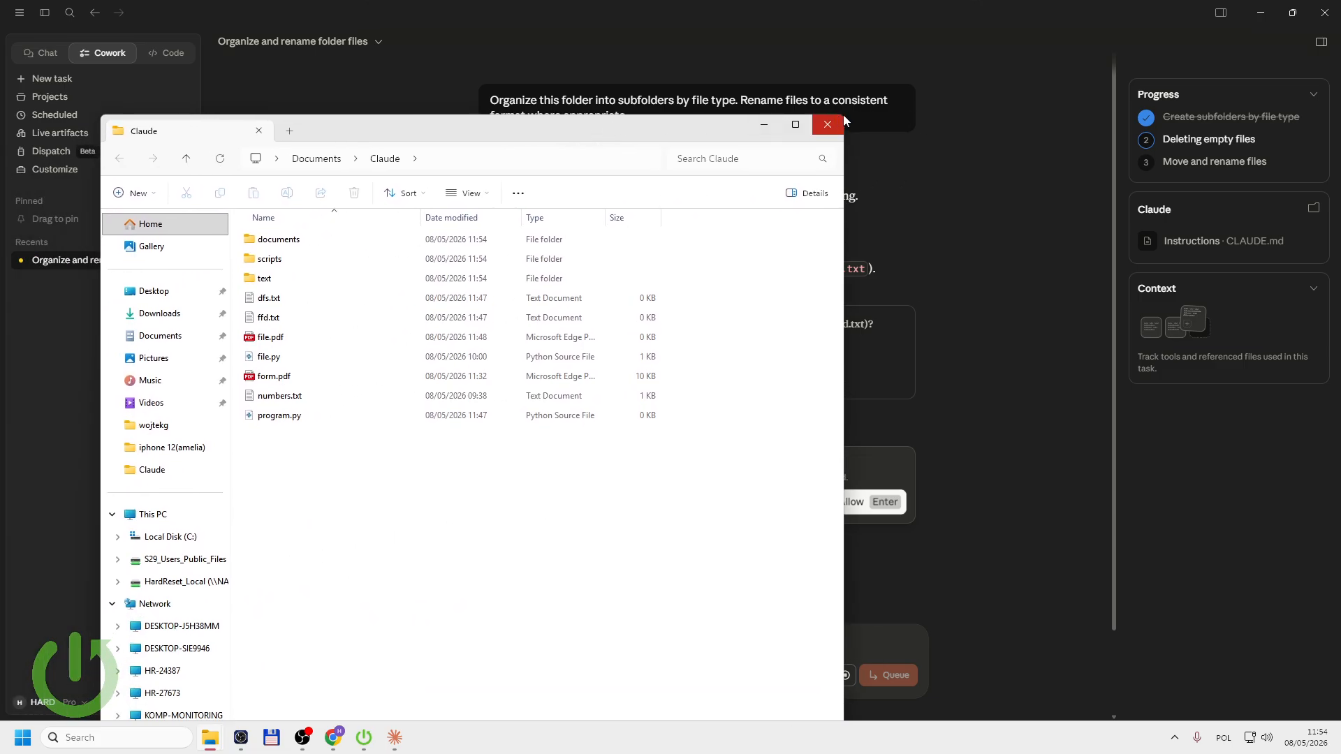
{"action": "left_click_drag", "start_coordinate": [412, 127], "coordinate": [348, 93]}
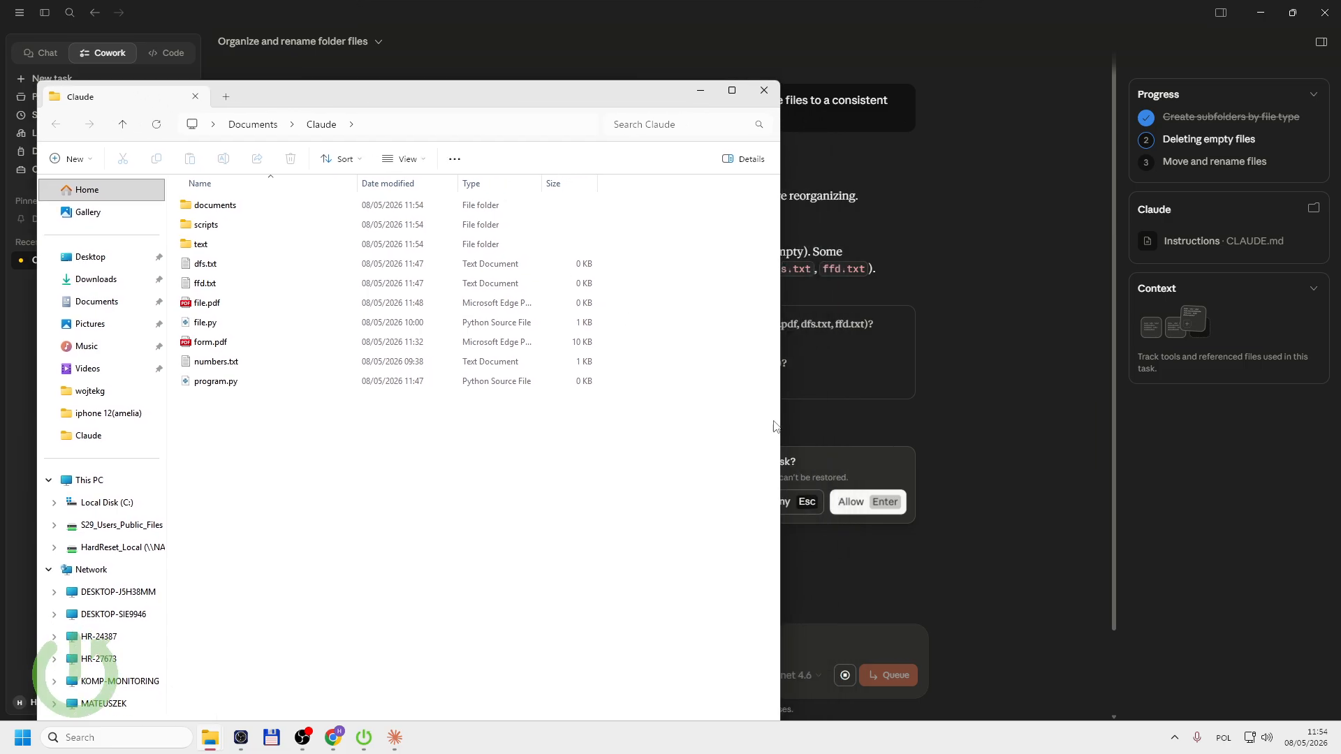
{"action": "left_click", "coordinate": [853, 500]}
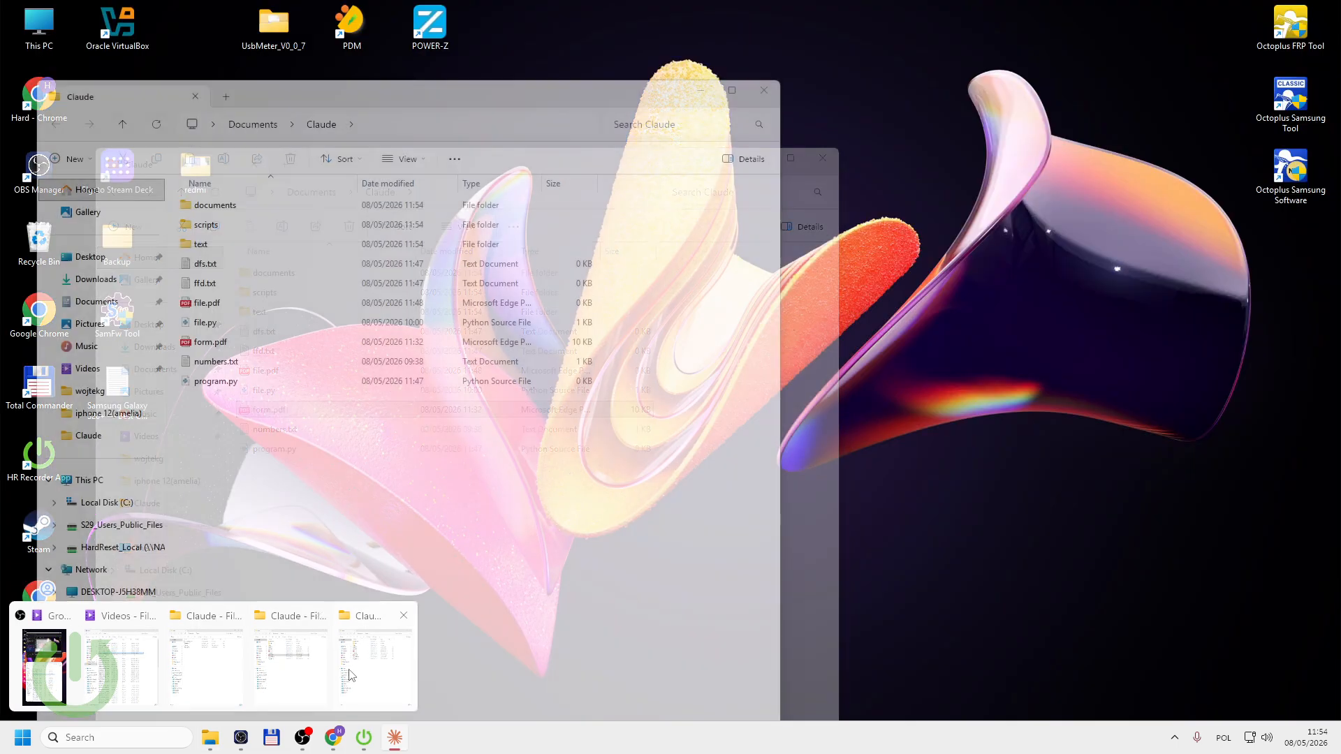
- Inspect the documents, scripts and text subfolders of the Claude folder in File Explorer and read Claude's closing task summary
{"action": "left_click", "coordinate": [342, 631]}
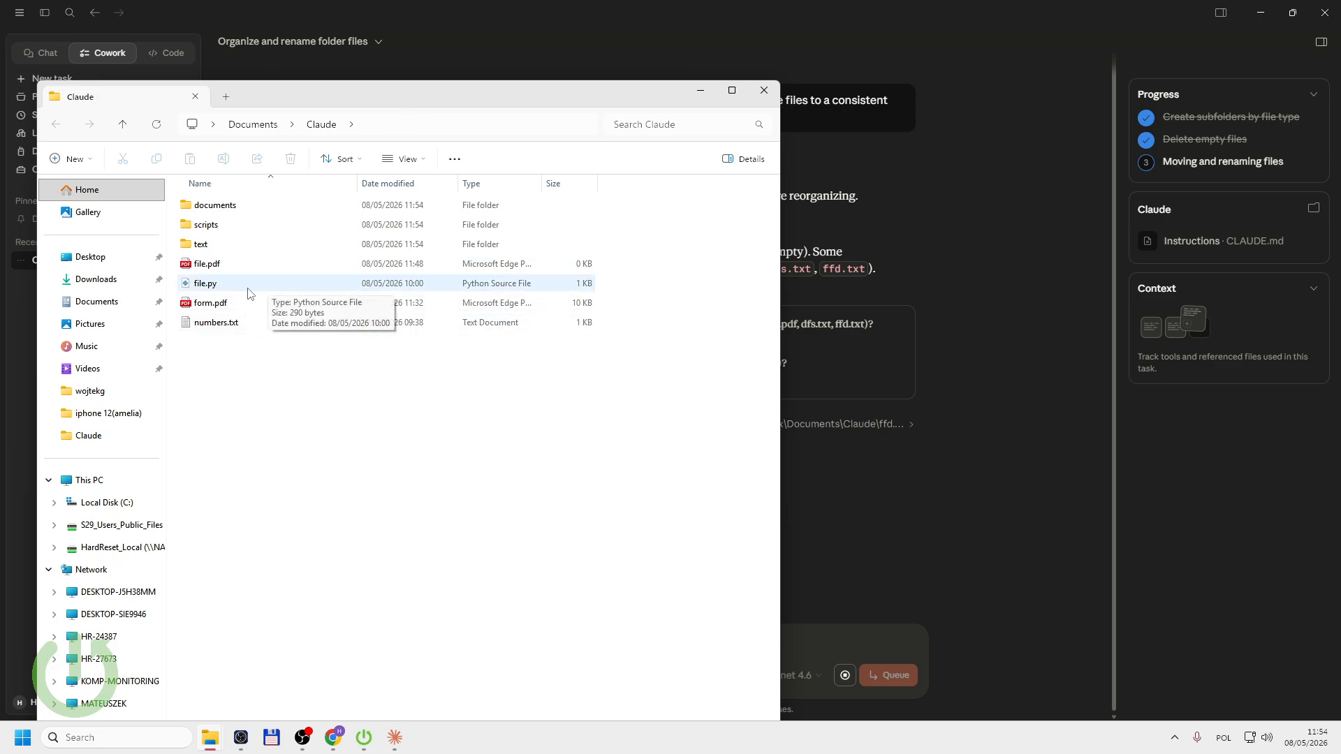
{"action": "left_click_drag", "start_coordinate": [293, 95], "coordinate": [390, 104]}
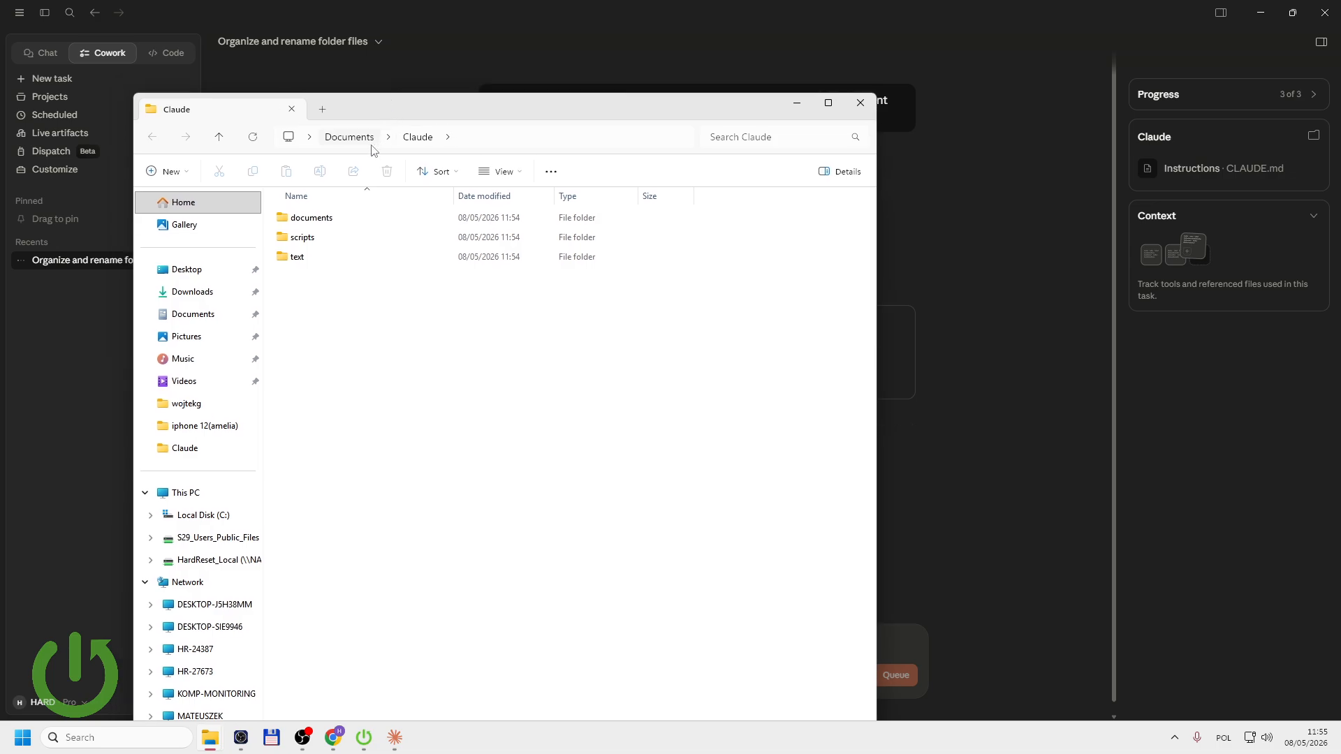
{"action": "double_click", "coordinate": [351, 219]}
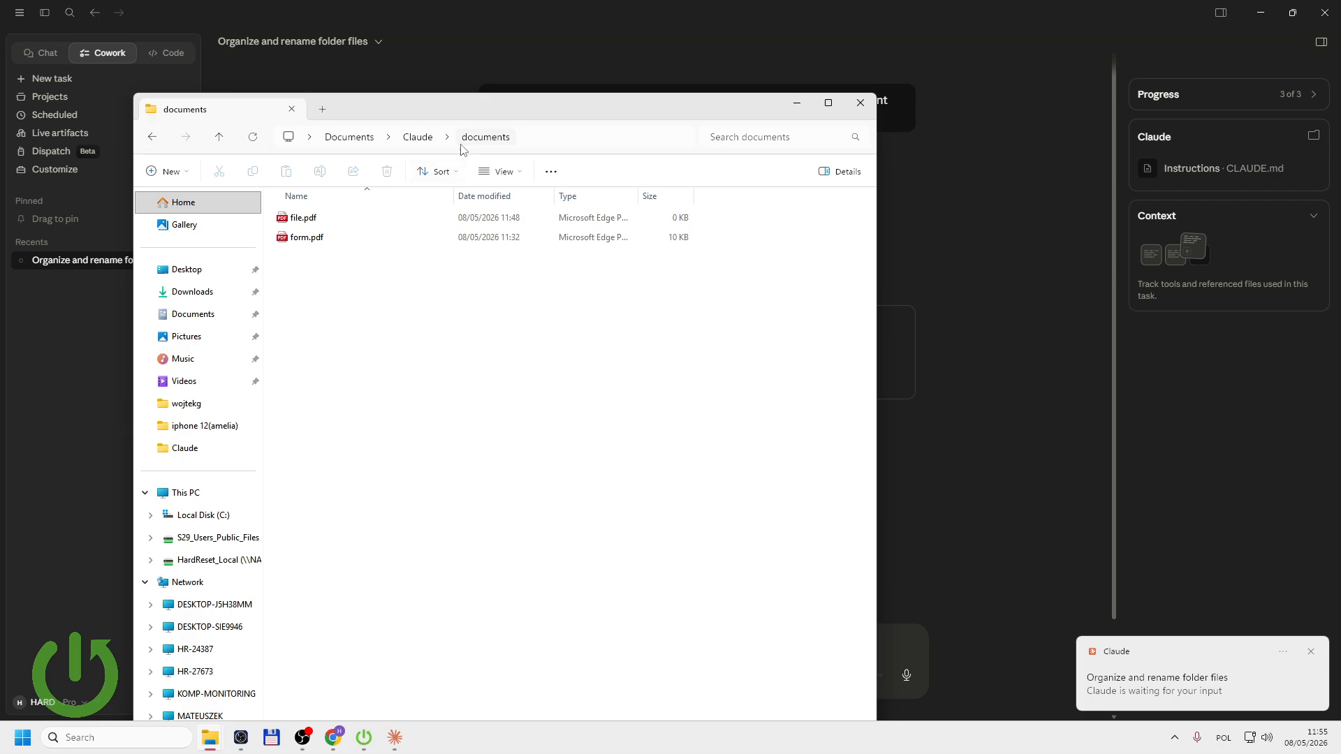
{"action": "left_click", "coordinate": [419, 139]}
{"action": "double_click", "coordinate": [302, 237]}
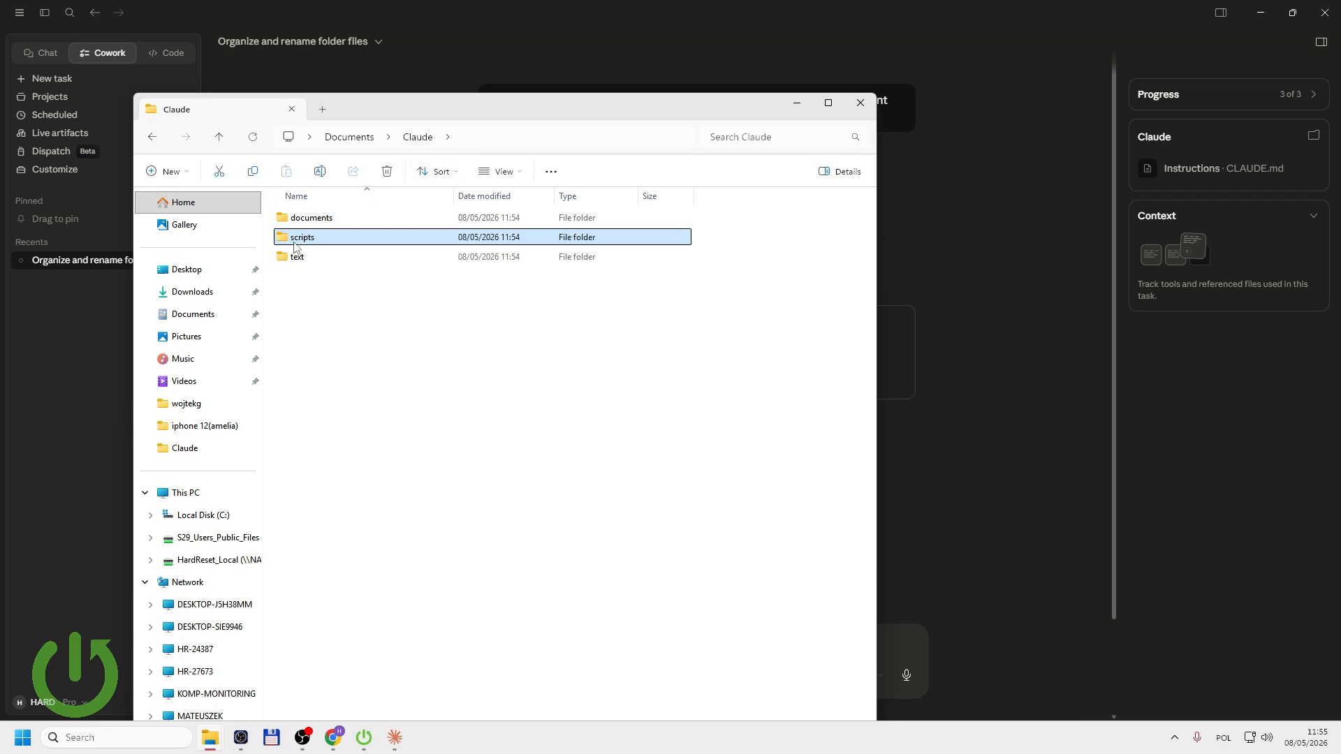
{"action": "left_click", "coordinate": [413, 139]}
{"action": "double_click", "coordinate": [331, 260]}
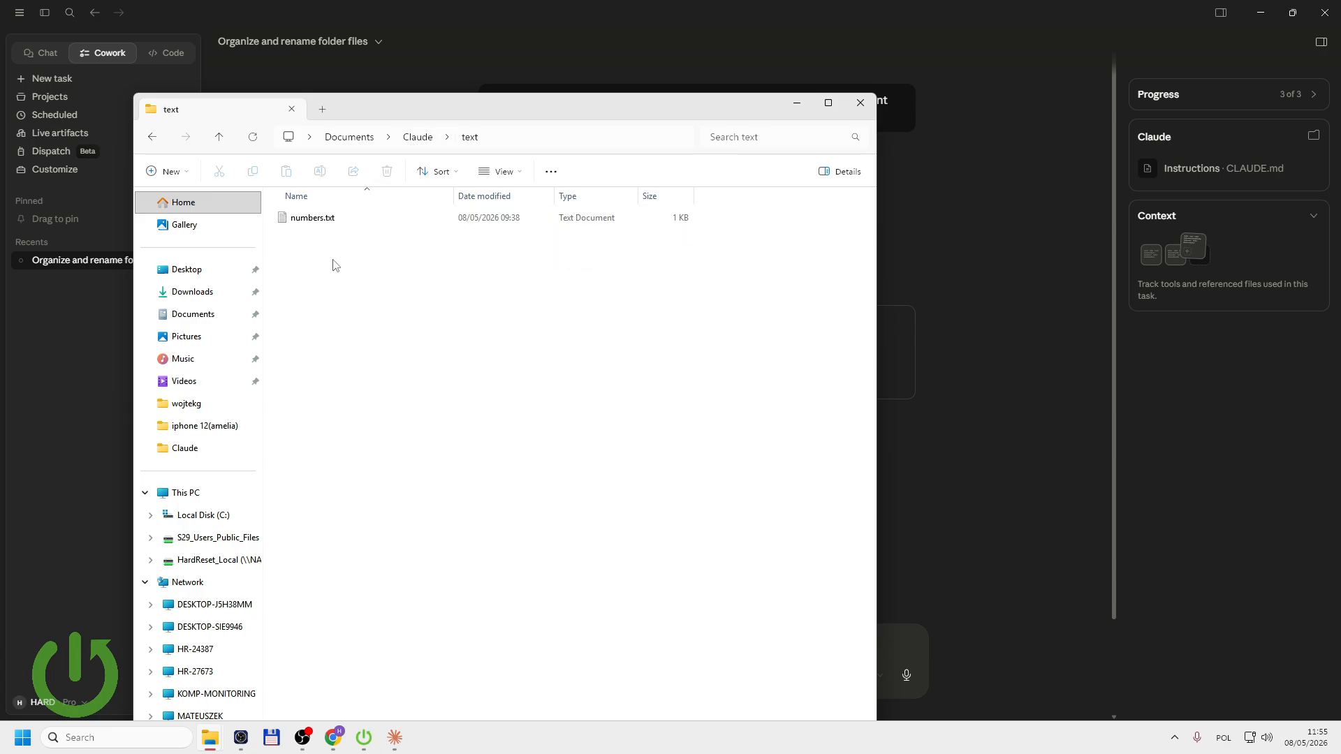
{"action": "left_click_drag", "start_coordinate": [699, 109], "coordinate": [0, 112]}
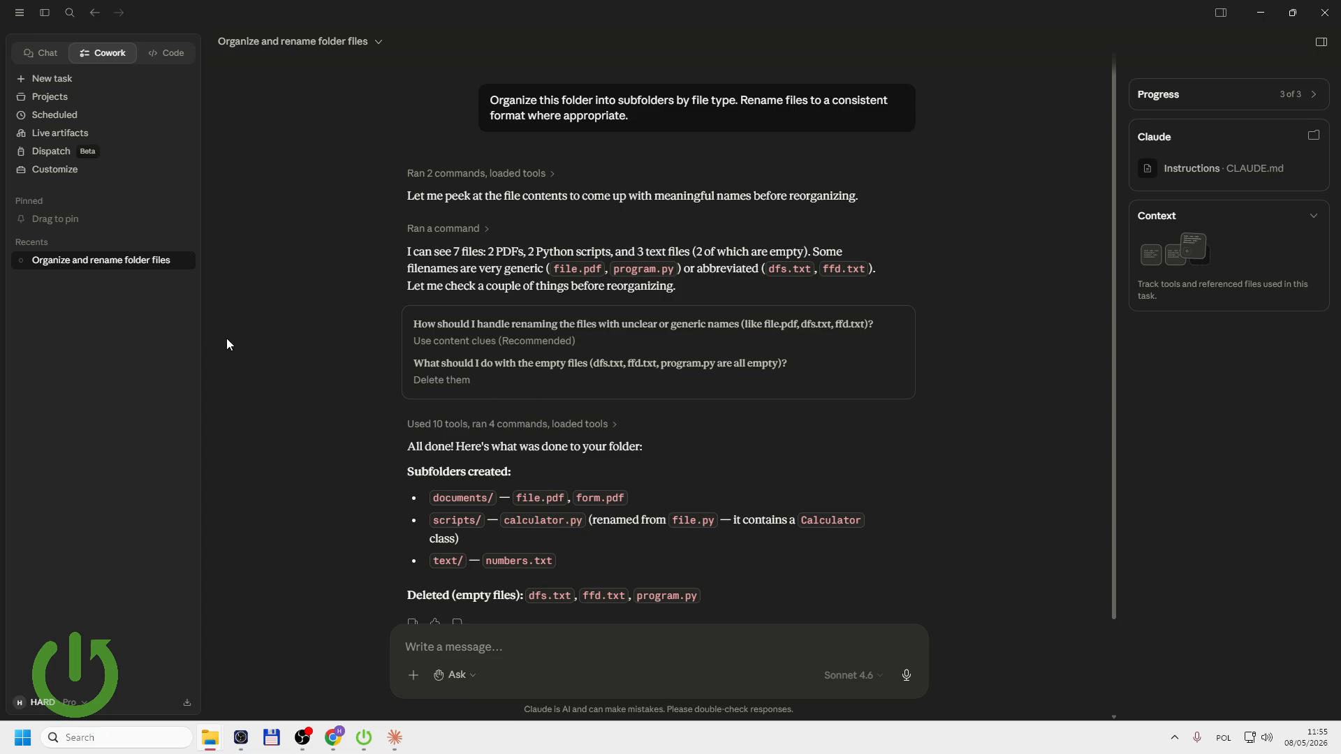
{"action": "scroll", "coordinate": [474, 341], "scroll_direction": "down", "scroll_amount": 2}
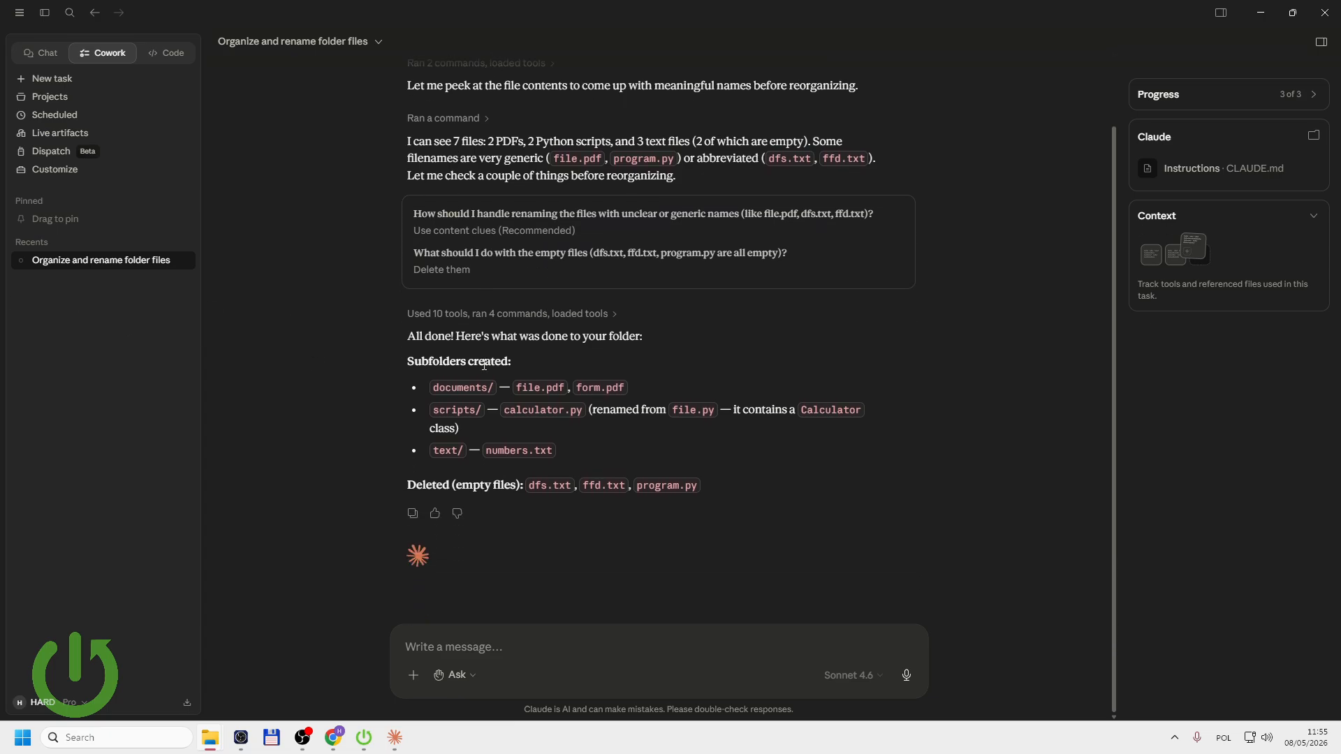